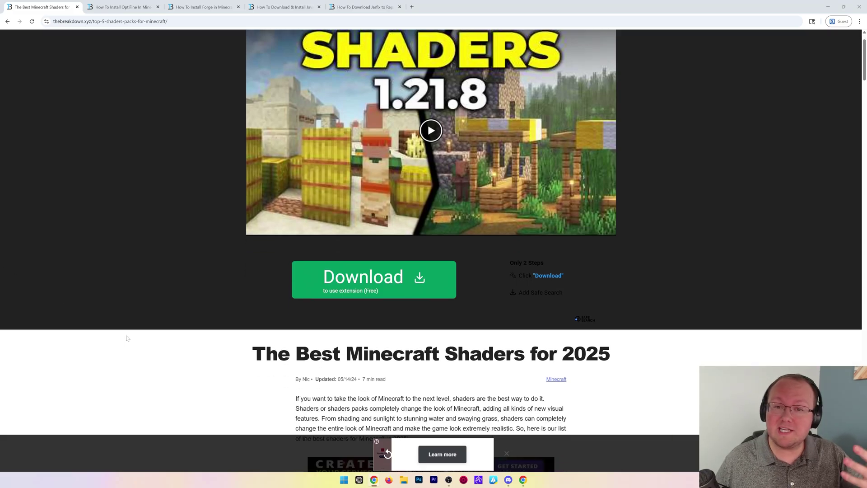
# Open the CurseForge page for MakeUp Ultra Fast Shaders from the article's list of the best shader packs.
pyautogui.scroll(-3, 127, 315)
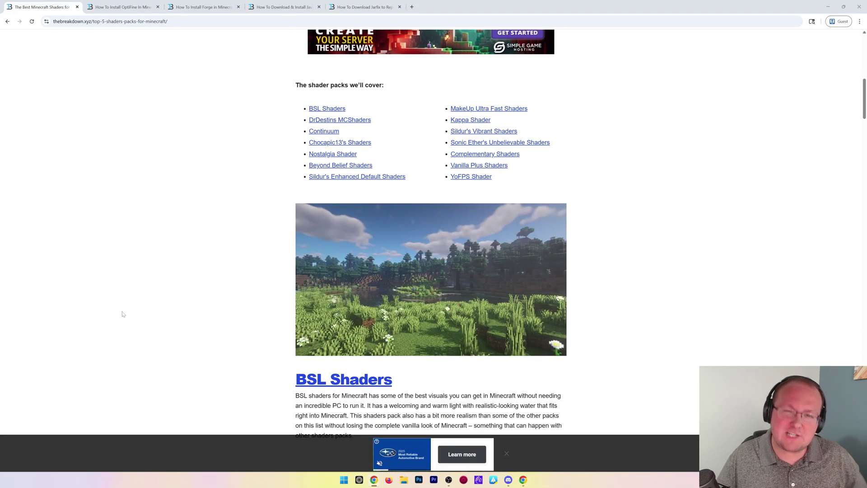
pyautogui.scroll(-9, 153, 319)
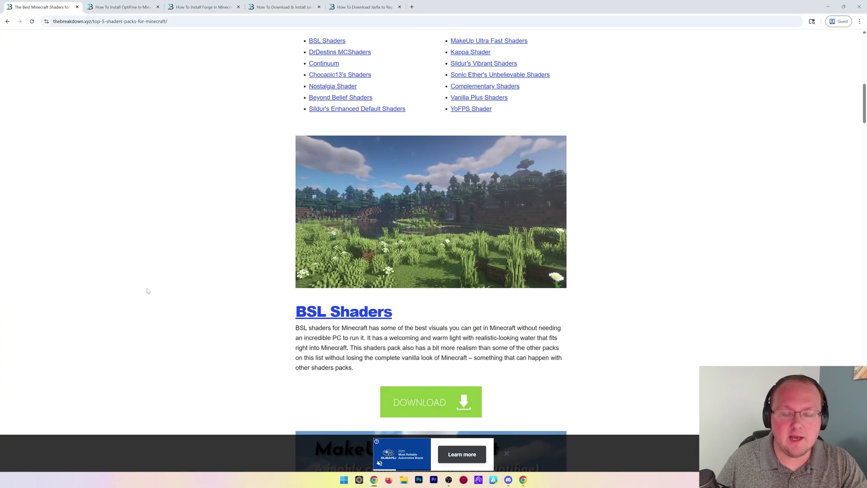
pyautogui.scroll(-3, 207, 212)
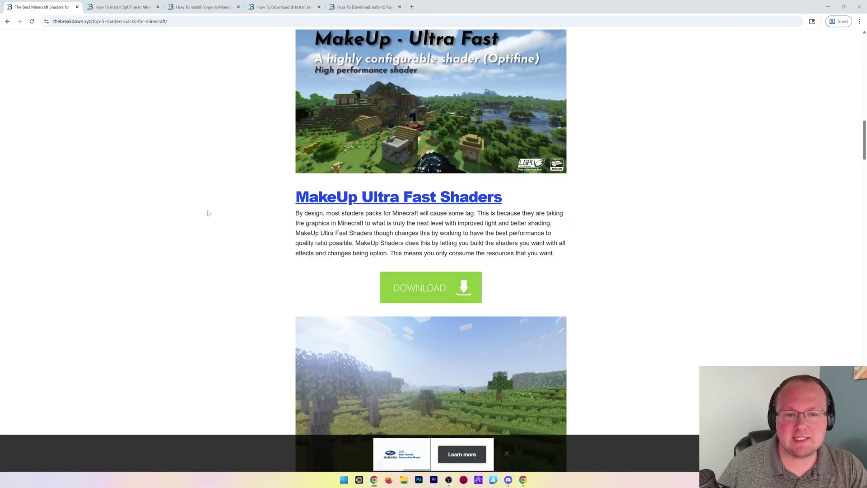
pyautogui.click(412, 260)
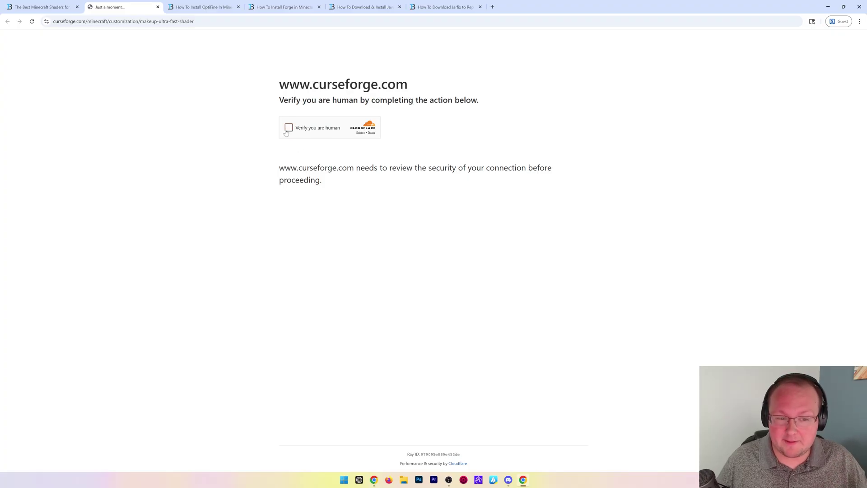
pyautogui.click(56, 11)
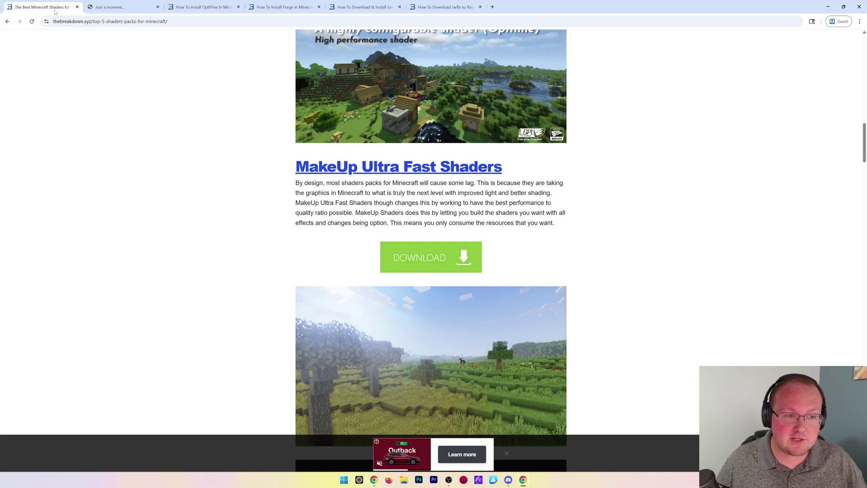
pyautogui.scroll(-10, 316, 199)
pyautogui.scroll(-5, 307, 173)
pyautogui.click(120, 7)
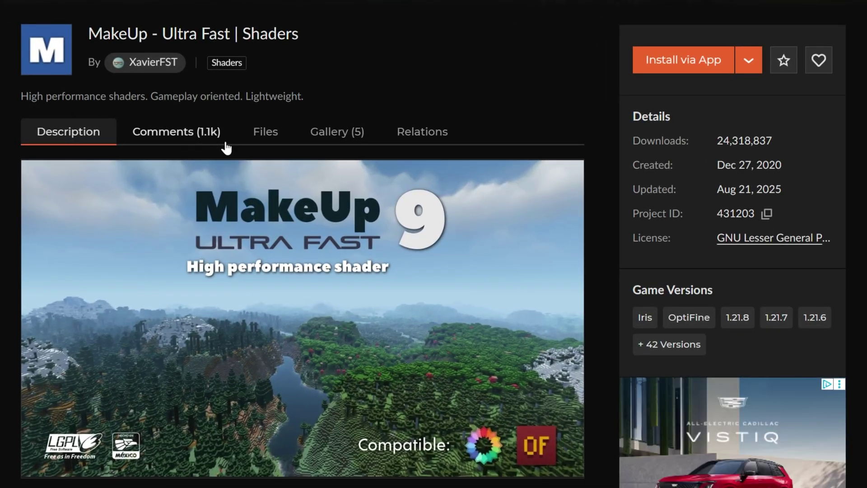
# Download MakeUp-UltraFast-9.3d.zip from the shader pack's file list and save it in the Downloads folder.
pyautogui.click(246, 145)
pyautogui.scroll(-3, 242, 145)
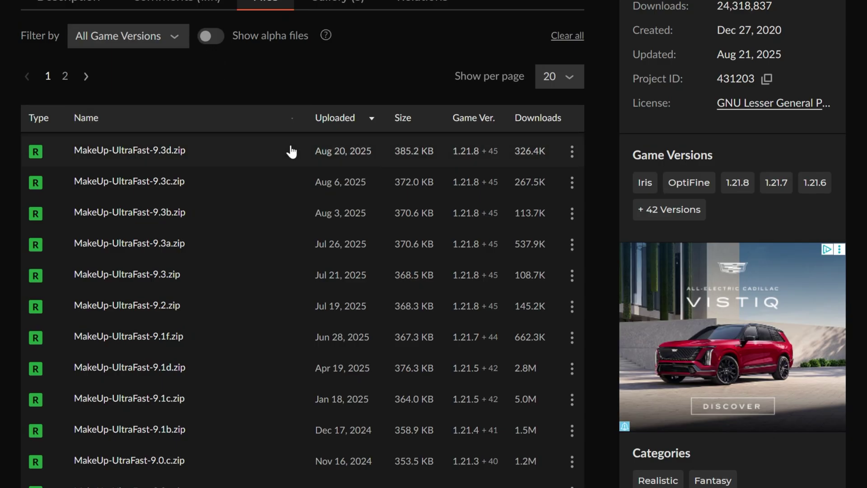
pyautogui.click(566, 154)
pyautogui.click(574, 191)
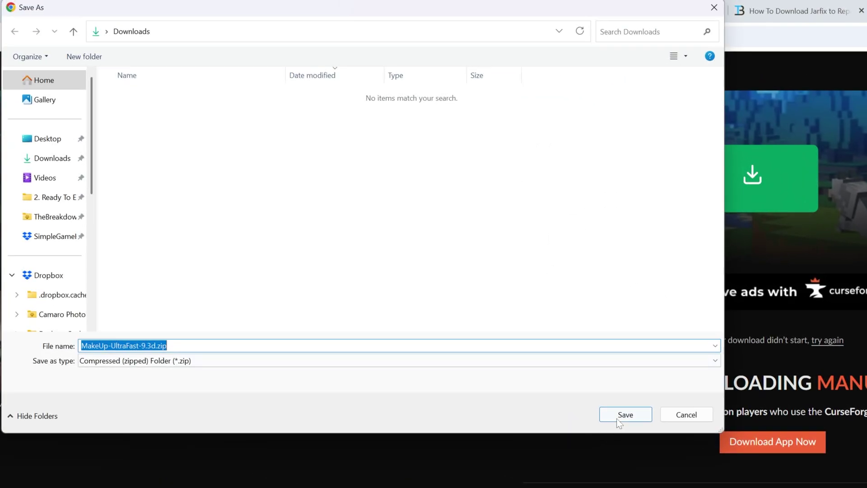
pyautogui.click(625, 414)
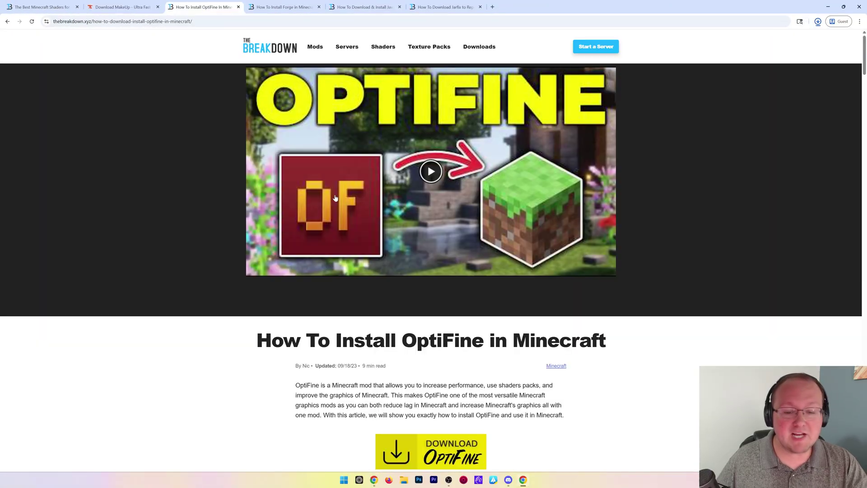
# Open OptiFine's download page from the install guide, expand the Minecraft 1.21.8 preview versions and check their required Forge versions.
pyautogui.scroll(-5, 358, 249)
pyautogui.scroll(5, 358, 248)
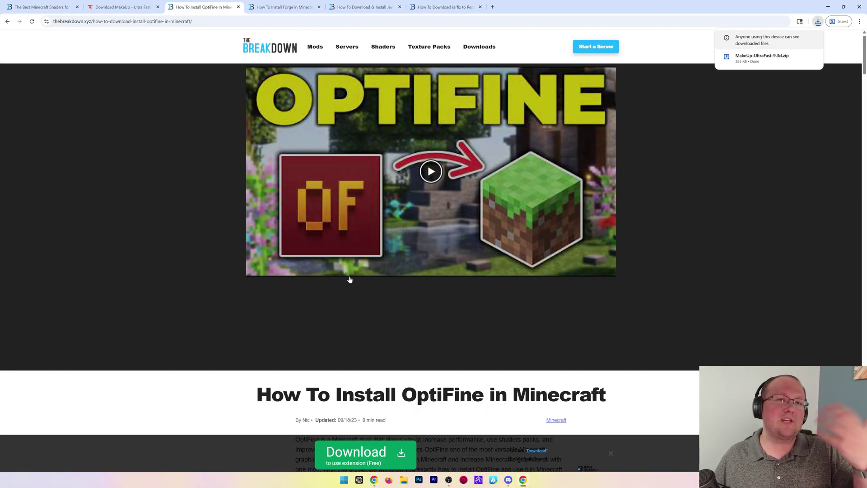
pyautogui.scroll(-5, 356, 290)
pyautogui.click(382, 300)
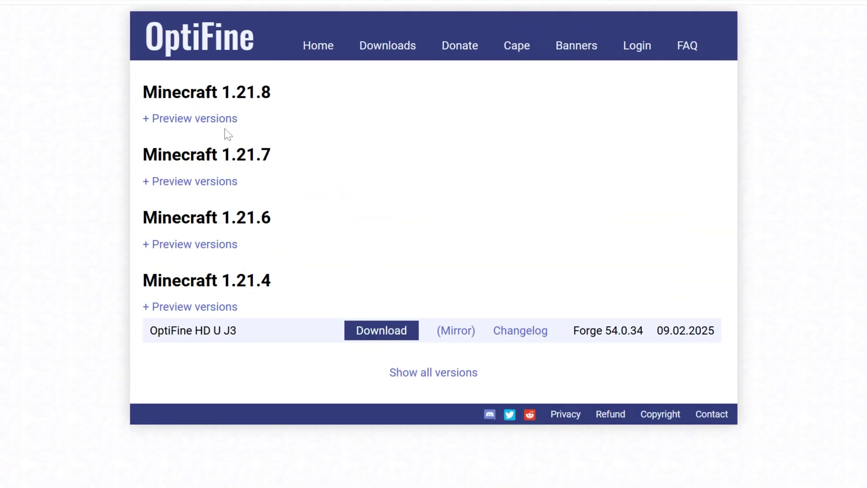
pyautogui.click(223, 122)
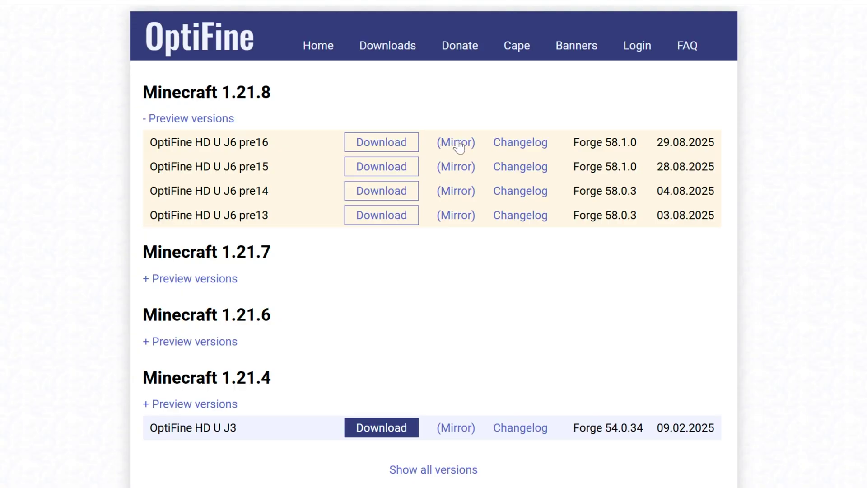
pyautogui.moveTo(573, 143); pyautogui.dragTo(631, 144)
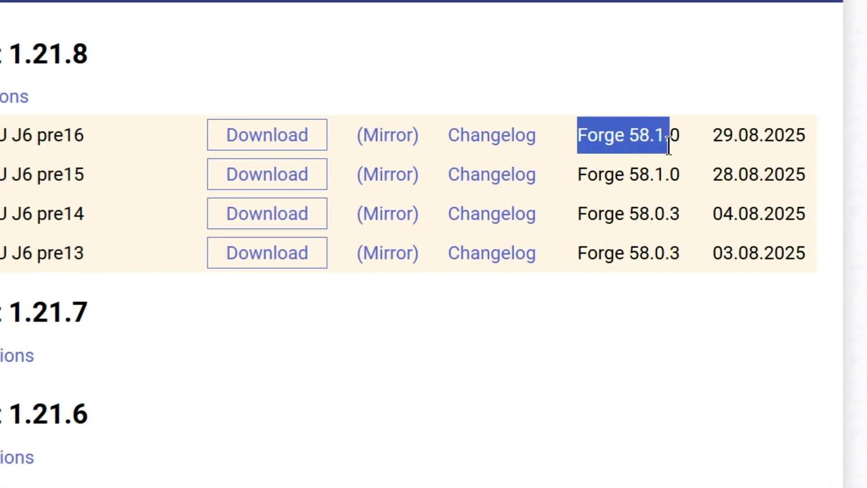
pyautogui.click(634, 150)
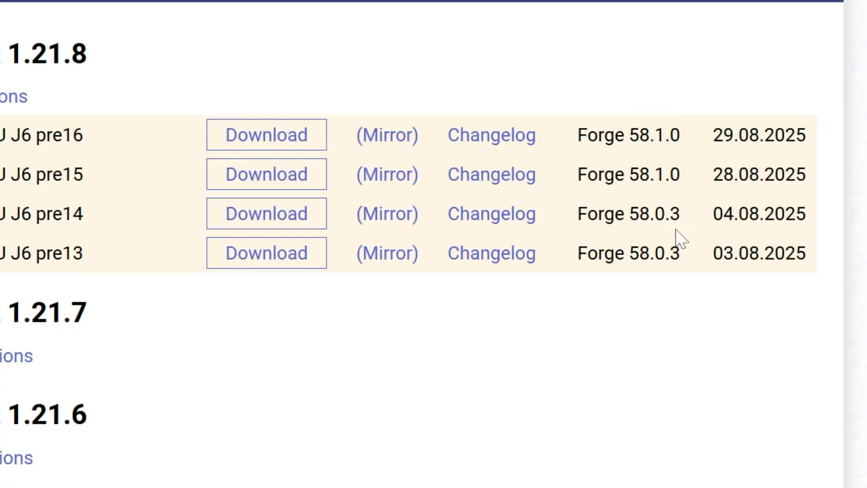
pyautogui.click(637, 395)
pyautogui.moveTo(637, 396); pyautogui.dragTo(570, 390)
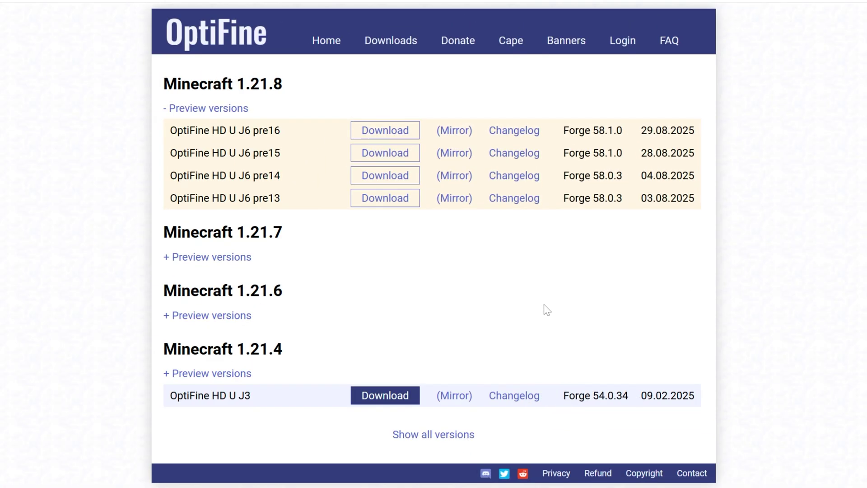
# Save the OptiFine 1.21.8 HD U J6 pre16 JAR in Downloads and block the Opera page from downloading multiple files.
pyautogui.click(467, 131)
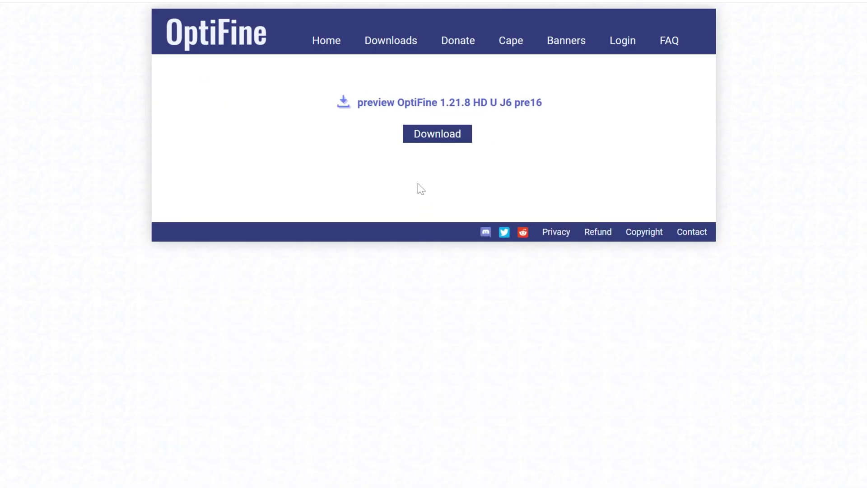
pyautogui.click(415, 147)
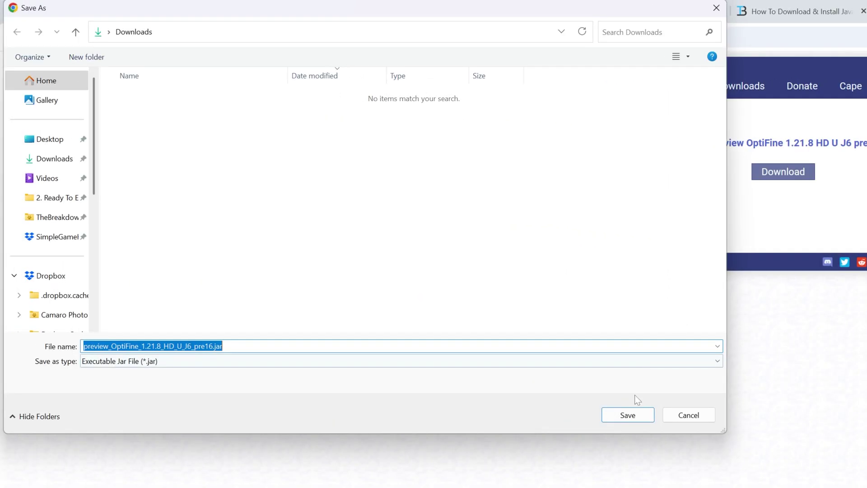
pyautogui.click(627, 415)
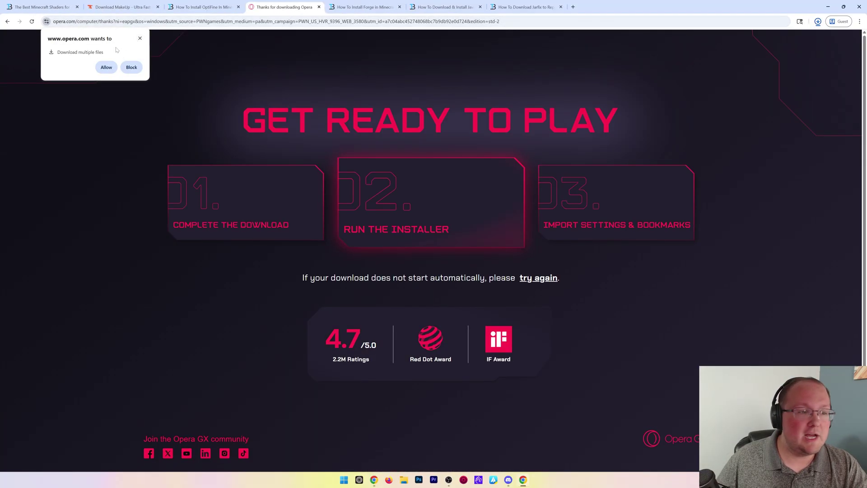
pyautogui.click(131, 67)
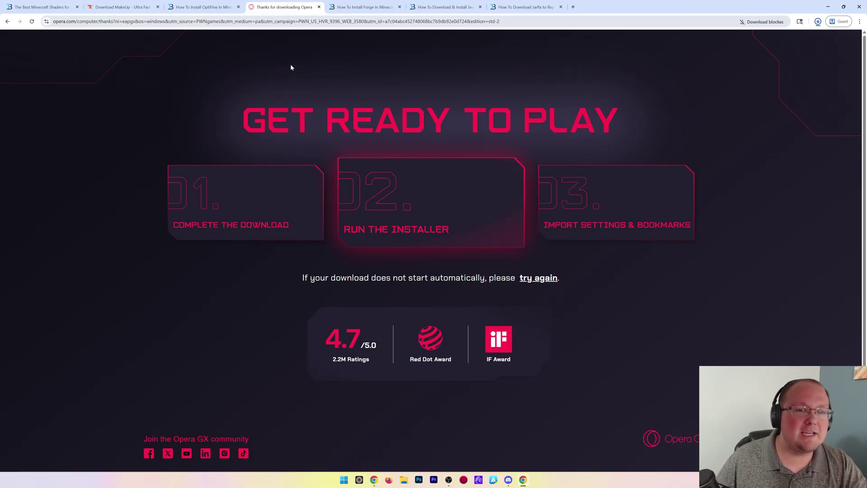
pyautogui.click(820, 23)
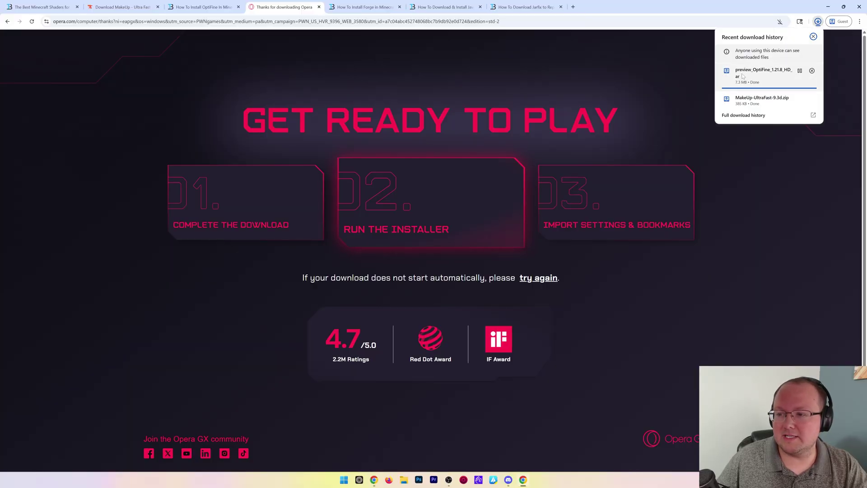
# Open the Forge downloads for Minecraft 1.21.8 from the Forge install guide and show all available versions.
pyautogui.click(364, 7)
pyautogui.scroll(-4, 354, 220)
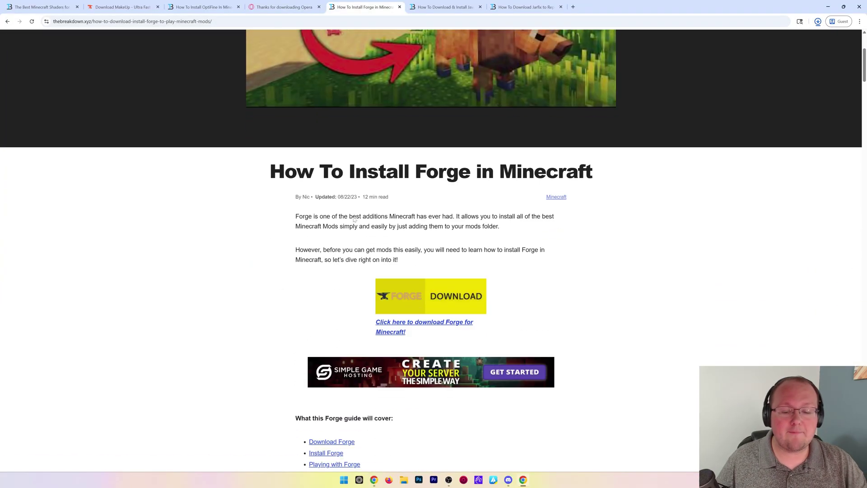
pyautogui.click(408, 296)
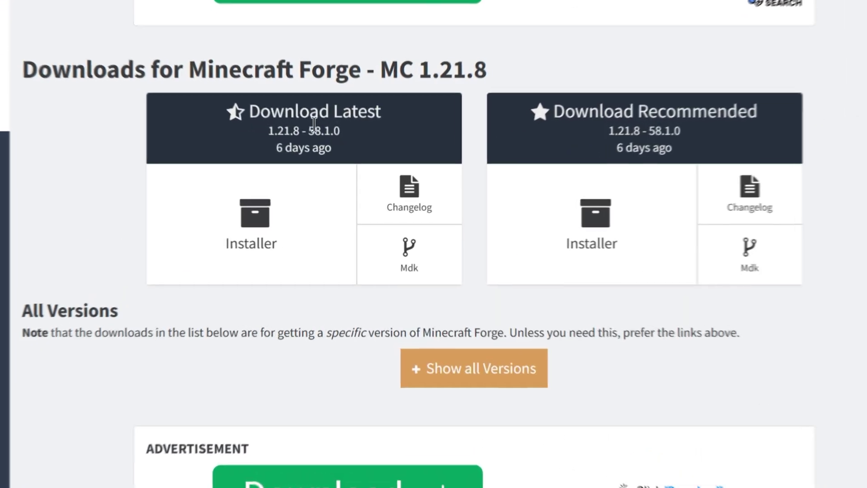
pyautogui.doubleClick(354, 179)
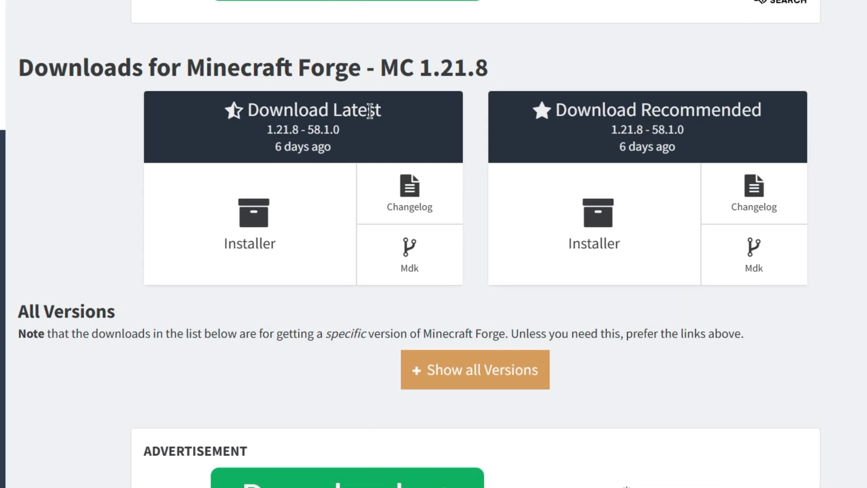
pyautogui.click(484, 370)
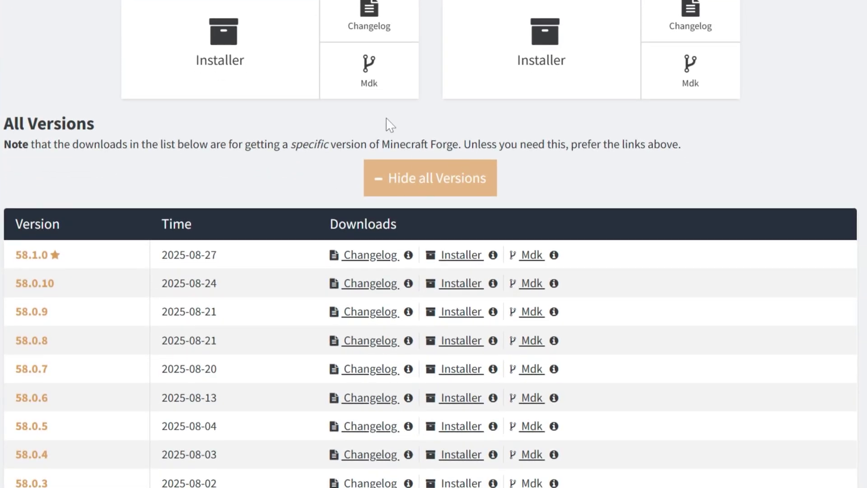
# Get past the Forge download's ad page and save forge-1.21.8-58.1.0-installer.jar in the Downloads folder.
pyautogui.scroll(-2, 224, 118)
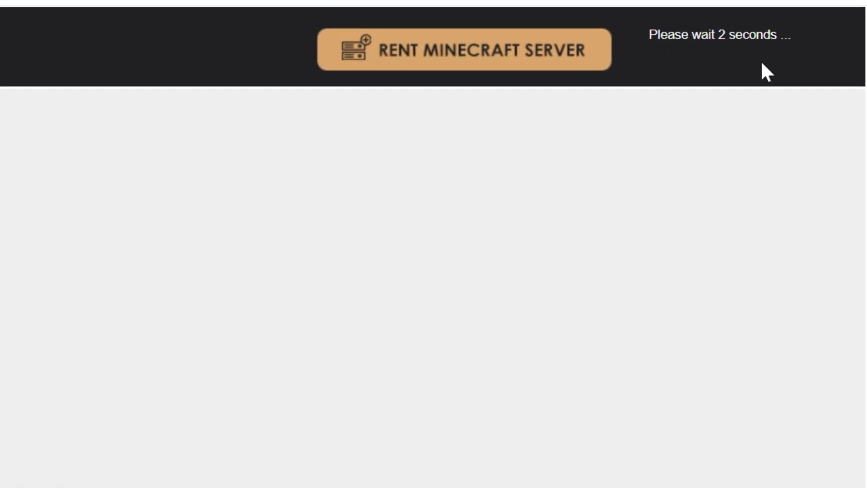
pyautogui.click(766, 64)
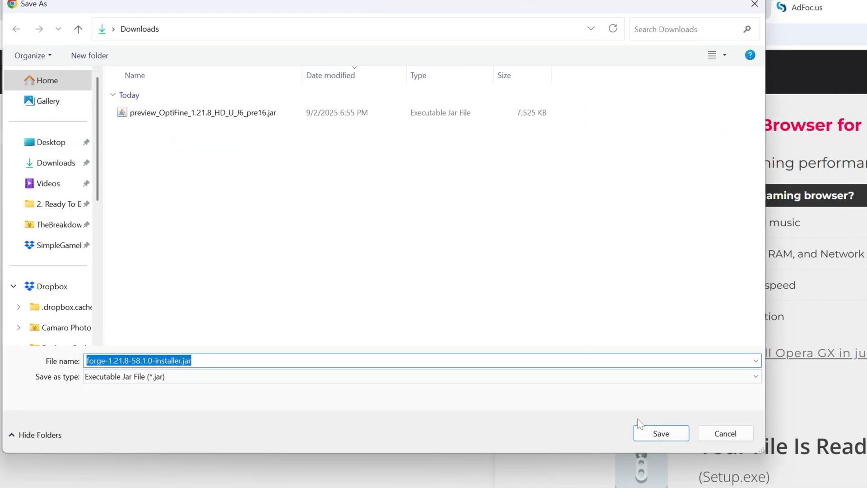
pyautogui.click(637, 430)
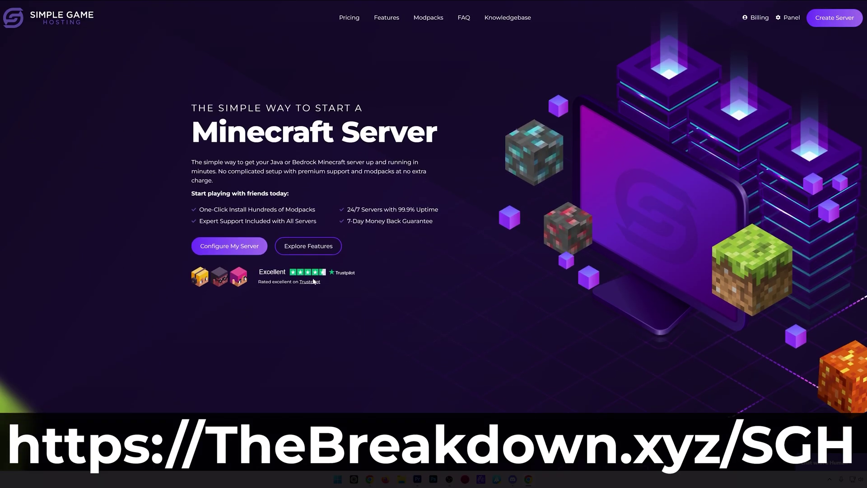
# Look over Simple Game Hosting's site and browse its modpack installer by different modpack sources, including FTB.
pyautogui.scroll(-6, 312, 261)
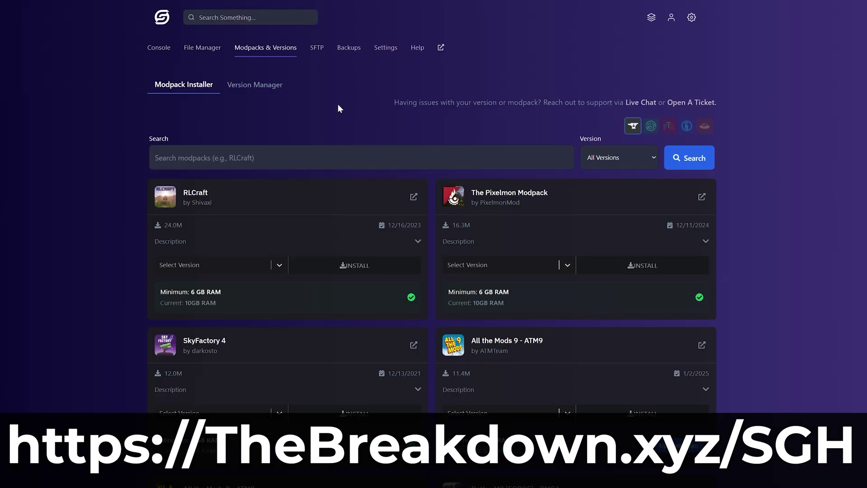
pyautogui.click(651, 126)
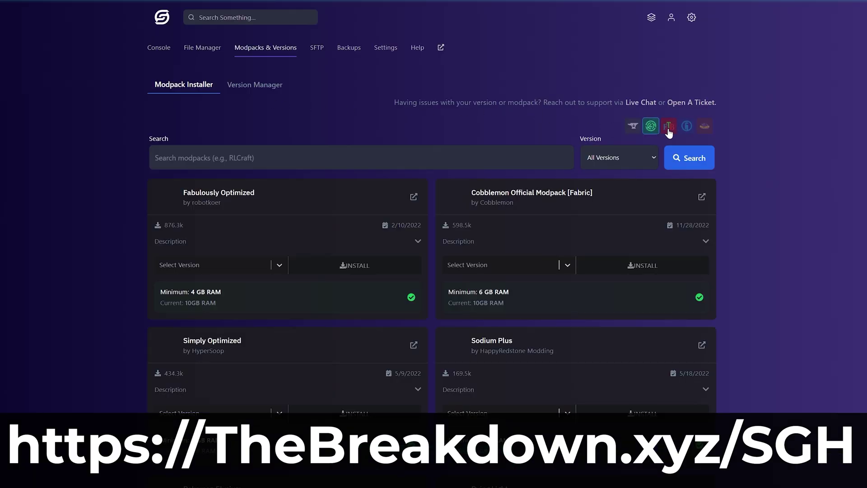
pyautogui.click(669, 126)
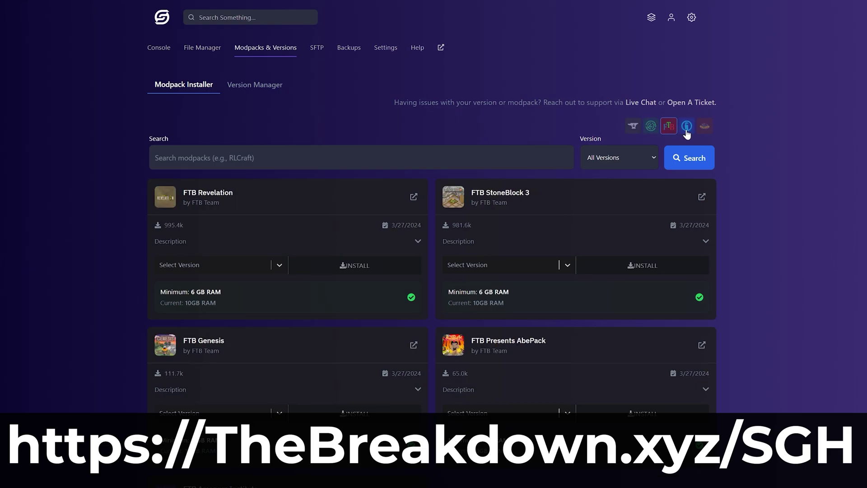
pyautogui.click(687, 126)
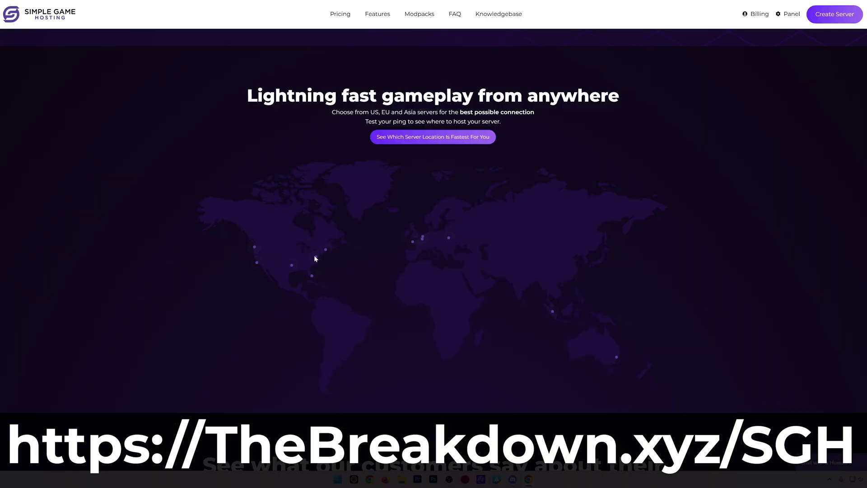
pyautogui.moveTo(316, 257)
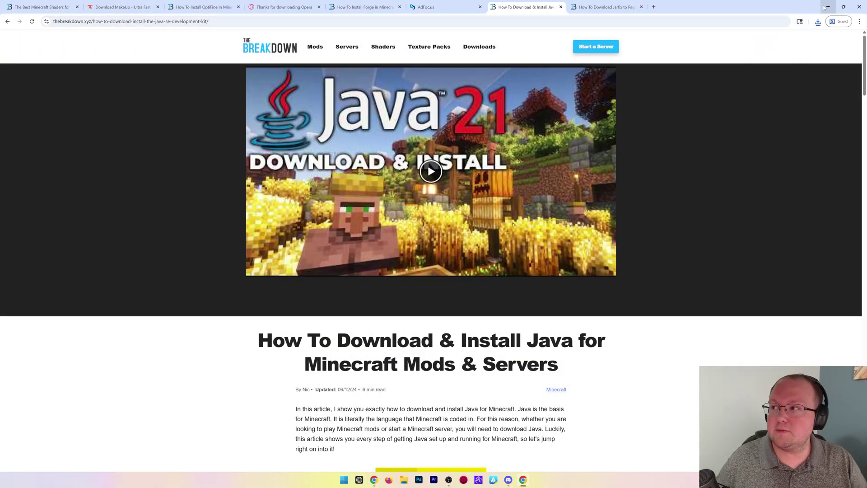
# Minimize the browser and open the Downloads folder in File Explorer.
pyautogui.click(825, 7)
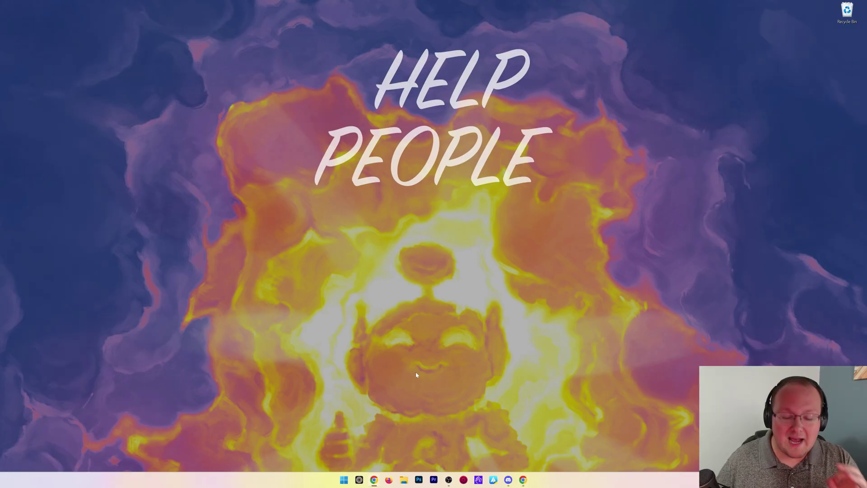
pyautogui.click(404, 480)
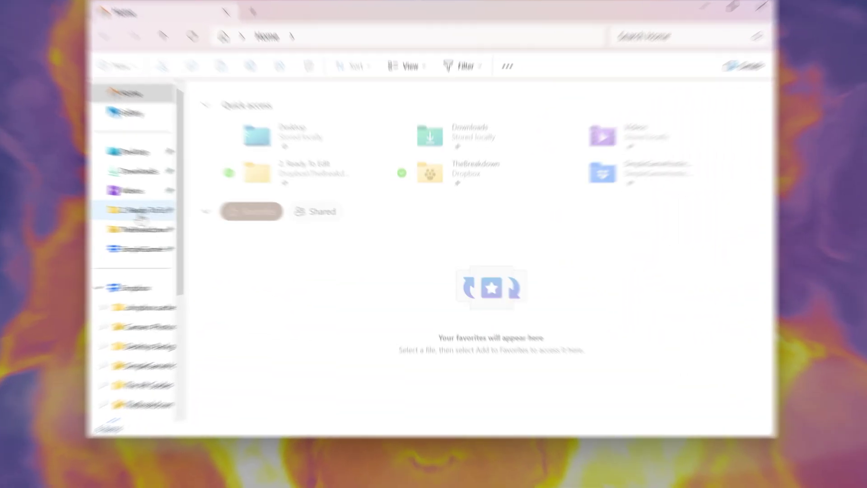
pyautogui.click(260, 188)
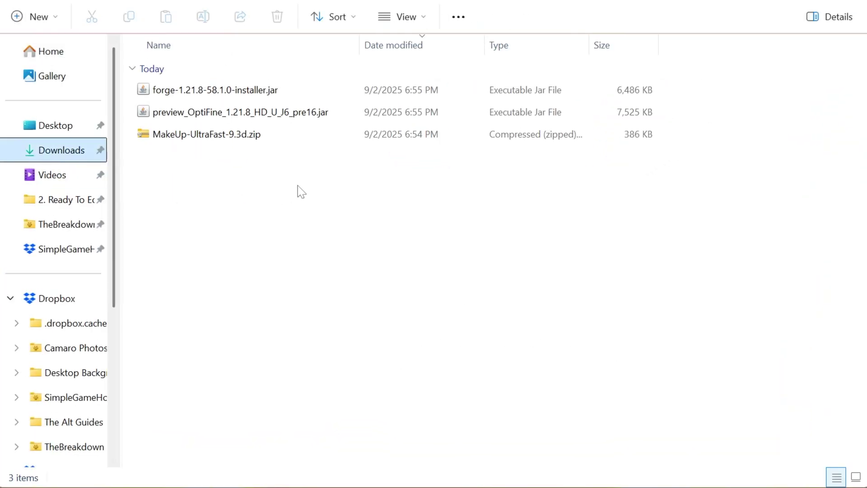
# Launch forge-1.21.8-58.1.0-installer.jar and look over the Java installation and Jarfix guides open in the browser.
pyautogui.doubleClick(196, 91)
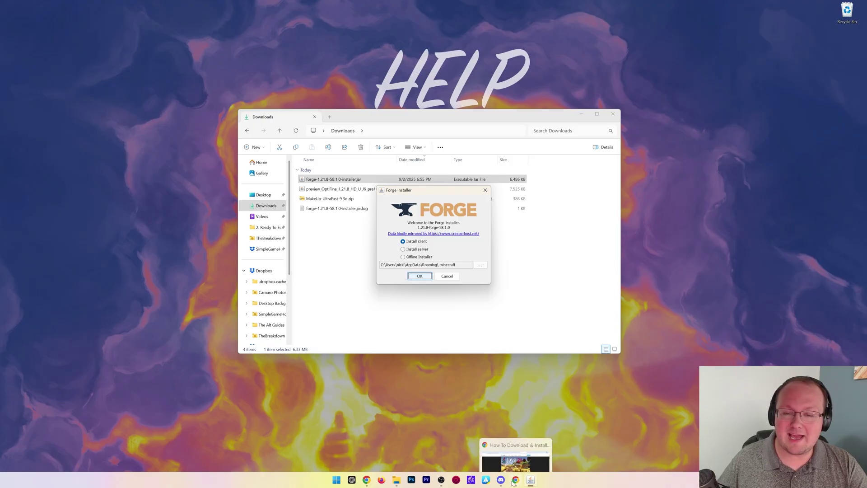
pyautogui.click(516, 480)
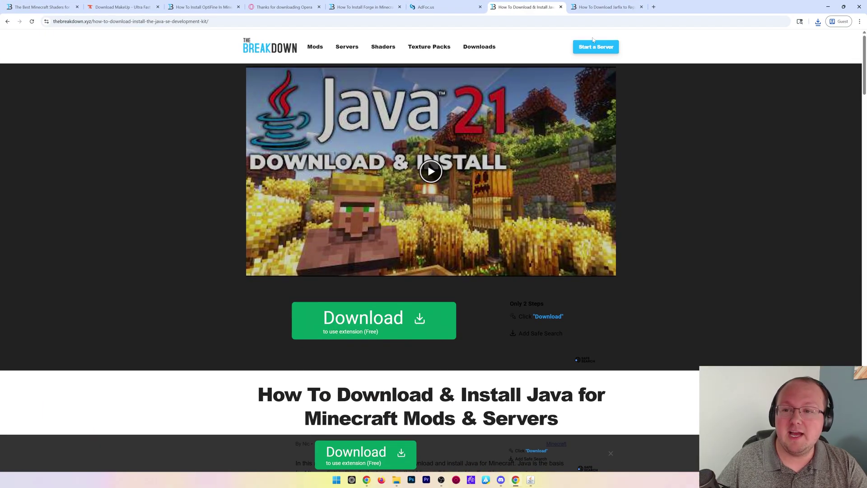
pyautogui.click(600, 7)
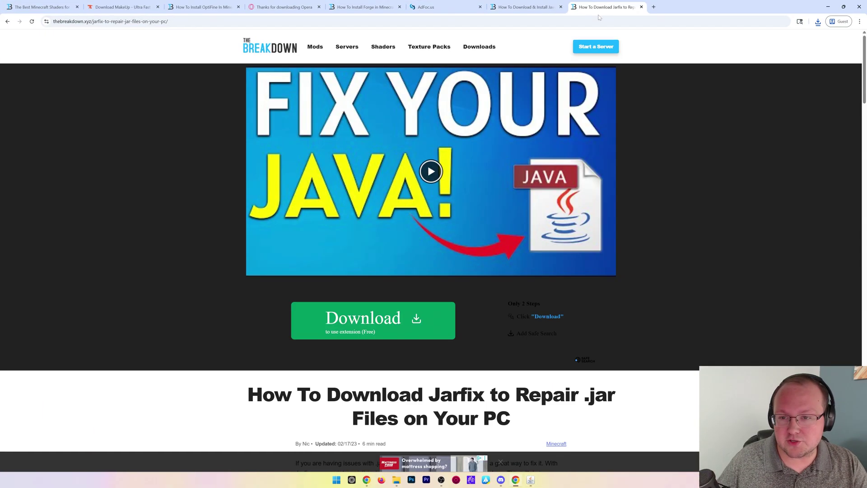
pyautogui.click(527, 7)
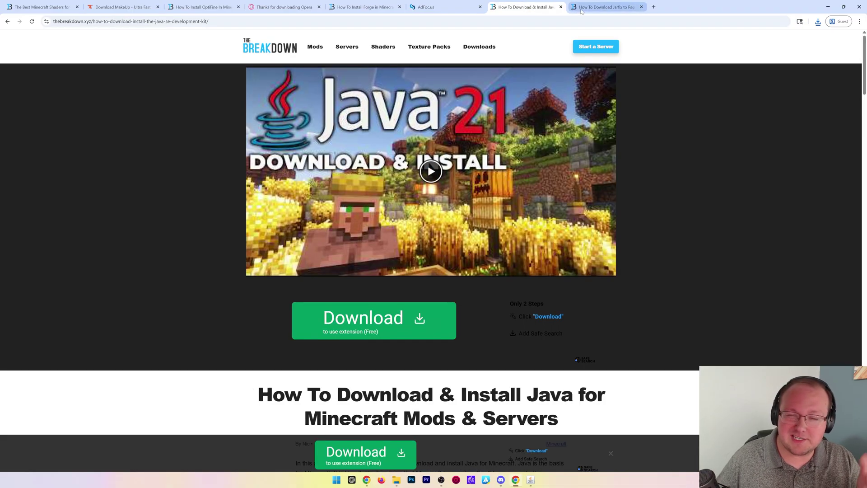
pyautogui.click(582, 8)
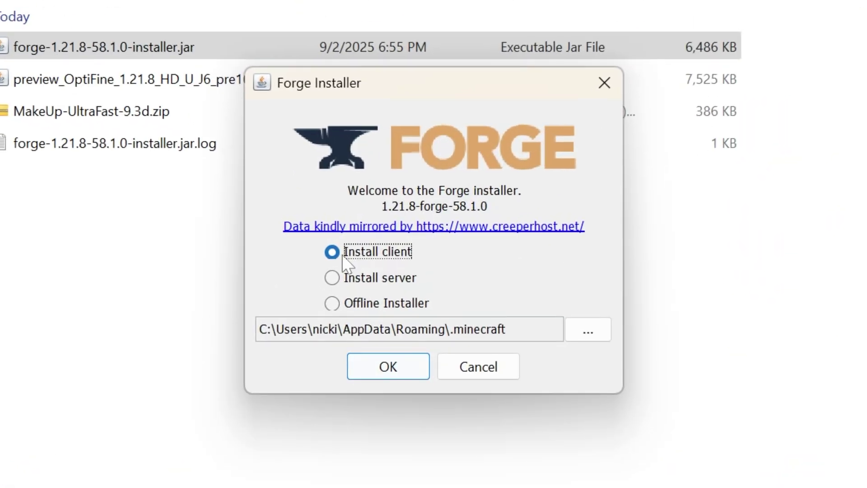
# Install the Forge client 1.21.8-forge-58.1.0 into the .minecraft folder and dismiss the completion message.
pyautogui.click(401, 377)
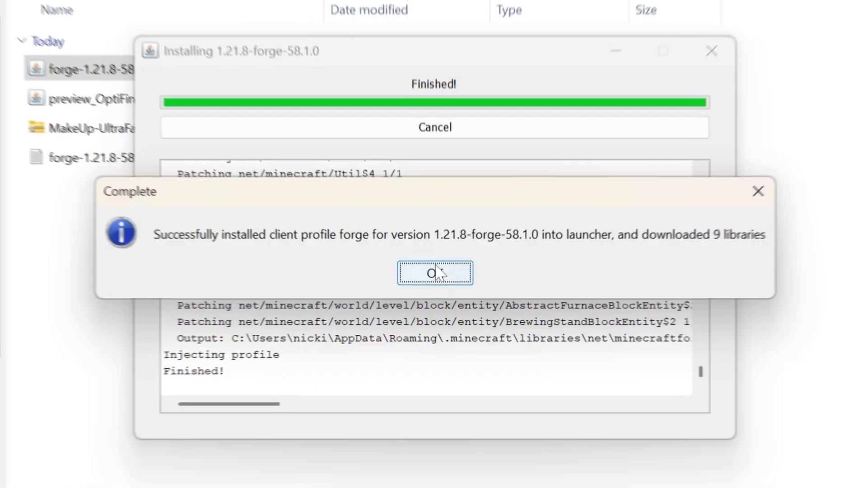
pyautogui.click(433, 325)
# Move preview_OptiFine_1.21.8_HD_U_J6_pre16.jar and MakeUp-UltraFast-9.3d.zip from Downloads to the desktop and close the Downloads window.
pyautogui.click(279, 179)
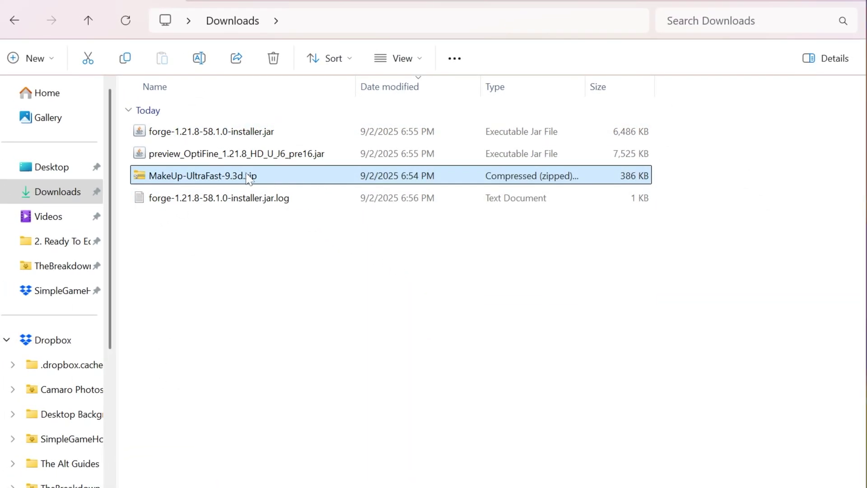
pyautogui.click(248, 156)
pyautogui.click(247, 176)
pyautogui.moveTo(692, 155); pyautogui.dragTo(583, 175)
pyautogui.moveTo(316, 177); pyautogui.dragTo(138, 129)
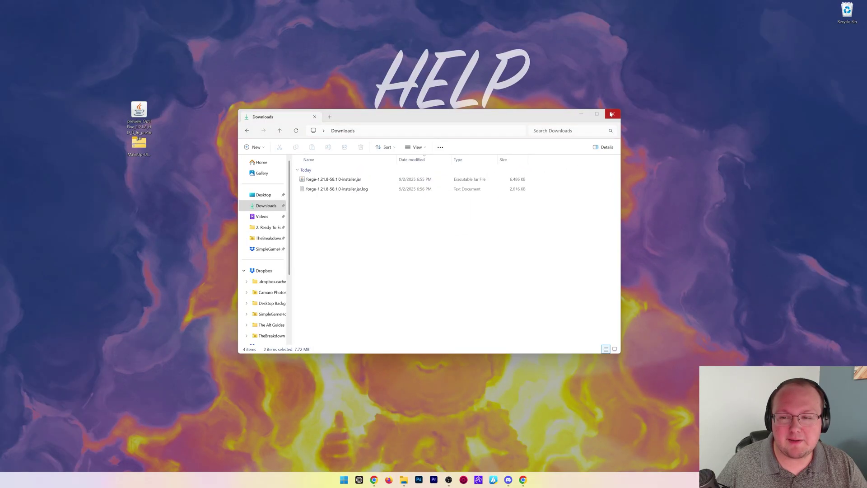
pyautogui.click(612, 114)
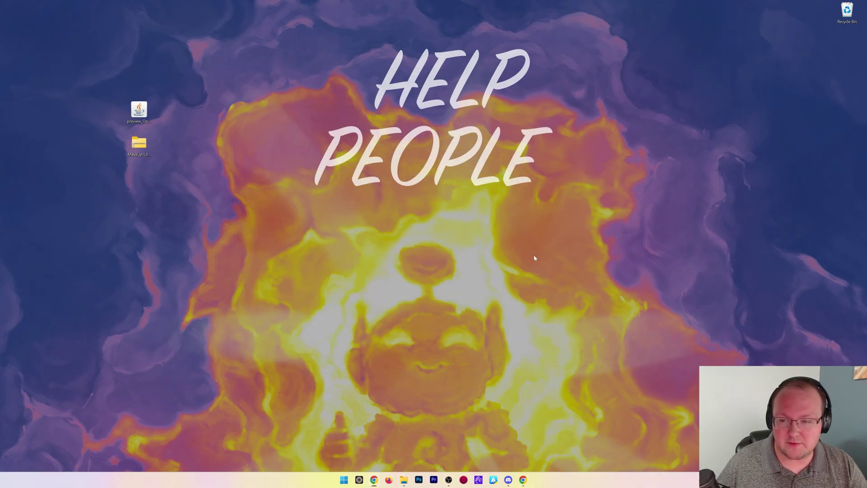
# Switch to the Minecraft Launcher and open the game folder of the forge 1.21.8-forge-58.1.0 installation.
pyautogui.click(344, 480)
pyautogui.click(445, 305)
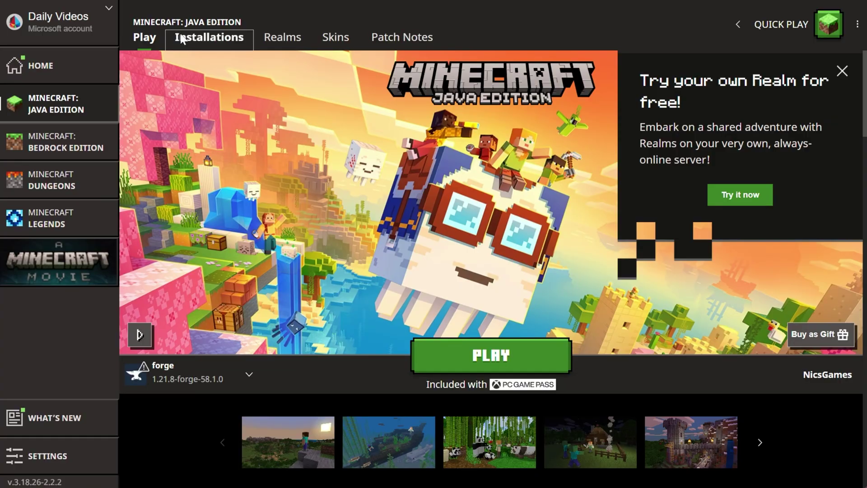
pyautogui.click(183, 40)
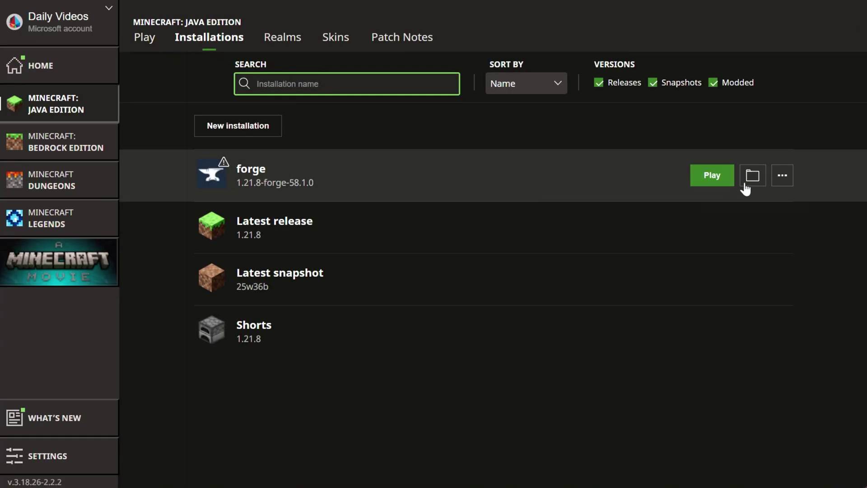
pyautogui.click(750, 183)
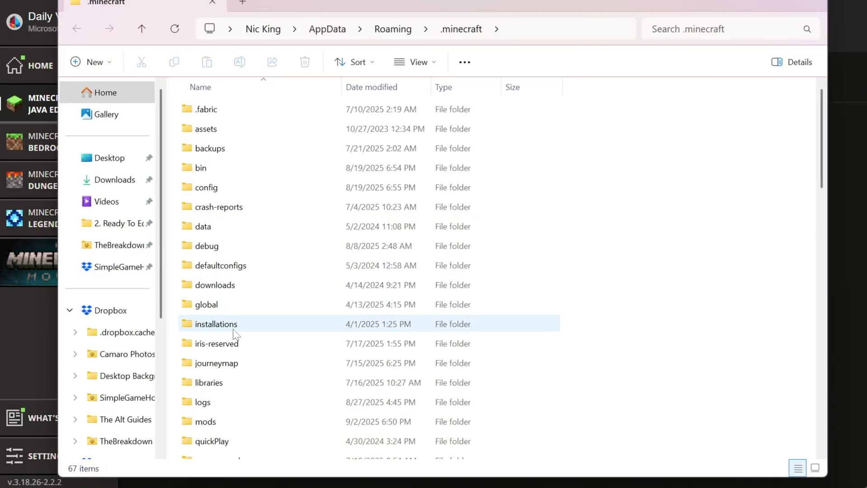
# Delete the existing mods folder in .minecraft and create a new folder named mods in its place.
pyautogui.scroll(-1, 233, 343)
pyautogui.click(231, 371)
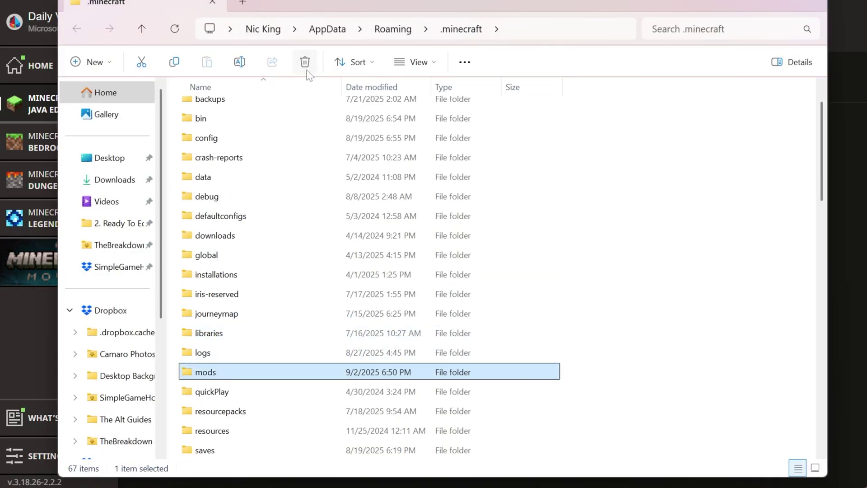
pyautogui.rightClick(181, 120)
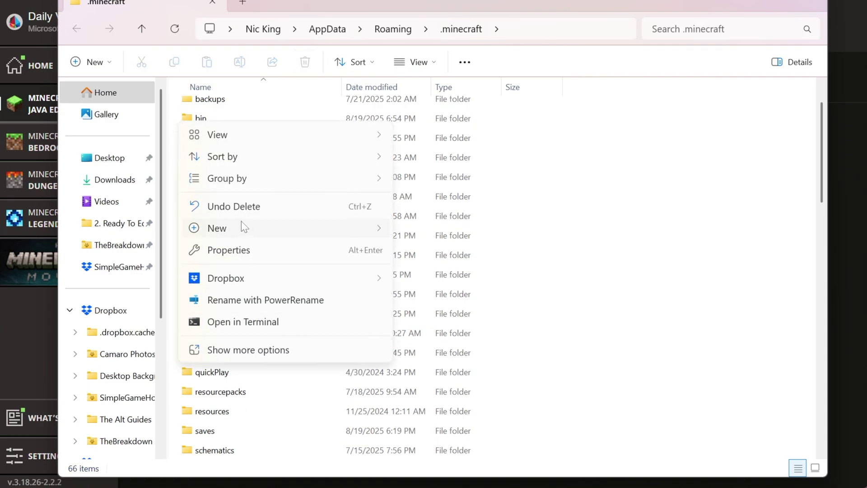
pyautogui.moveTo(241, 223)
pyautogui.click(440, 224)
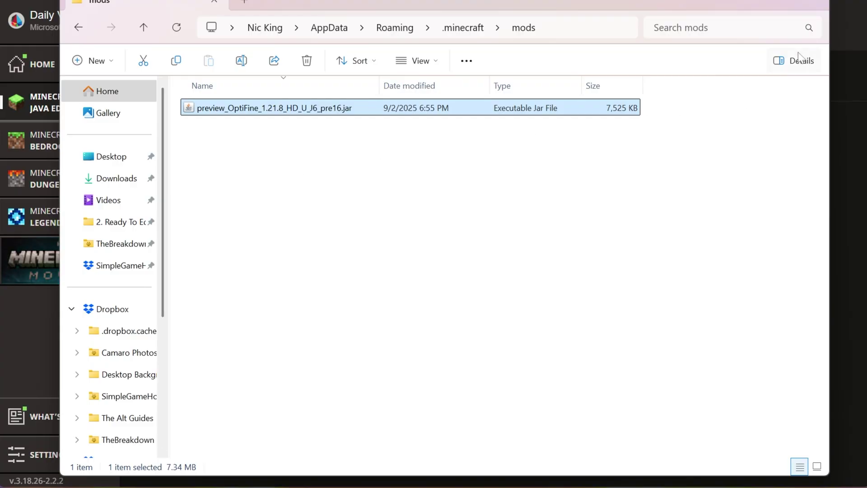
# Close the mods folder window and launch the forge 1.21.8-forge-58.1.0 installation.
pyautogui.click(813, 2)
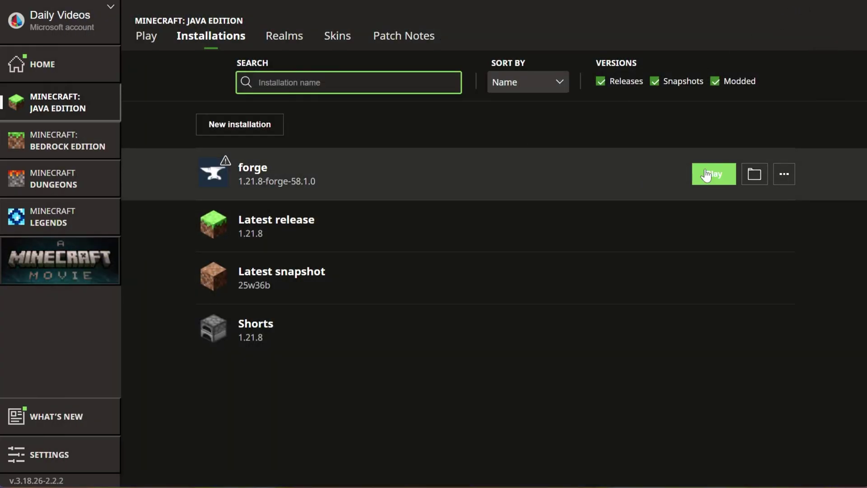
pyautogui.click(707, 175)
pyautogui.click(582, 314)
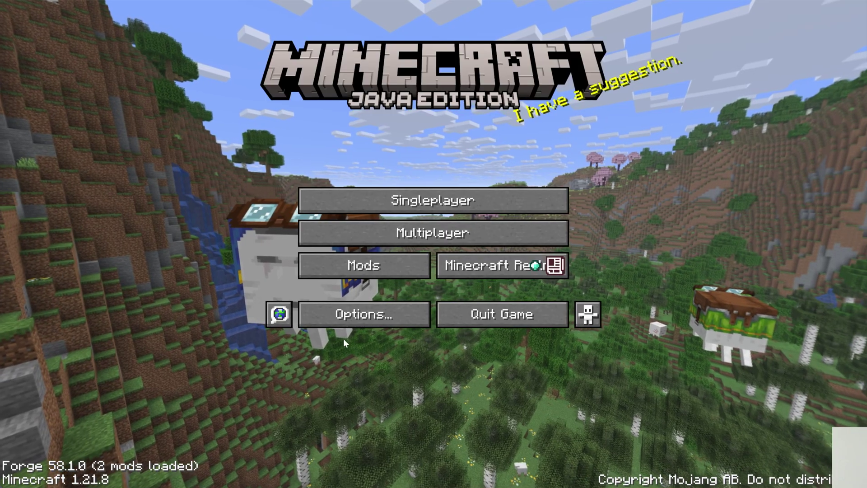
# Apply the MakeUp-UltraFast-9.3b.zip shader pack in the game's video settings and return to the title screen.
pyautogui.click(350, 311)
pyautogui.click(314, 170)
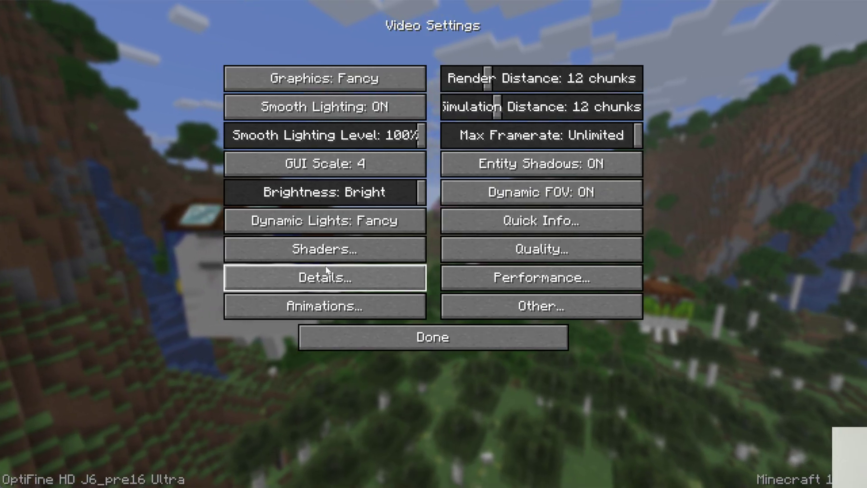
pyautogui.click(323, 248)
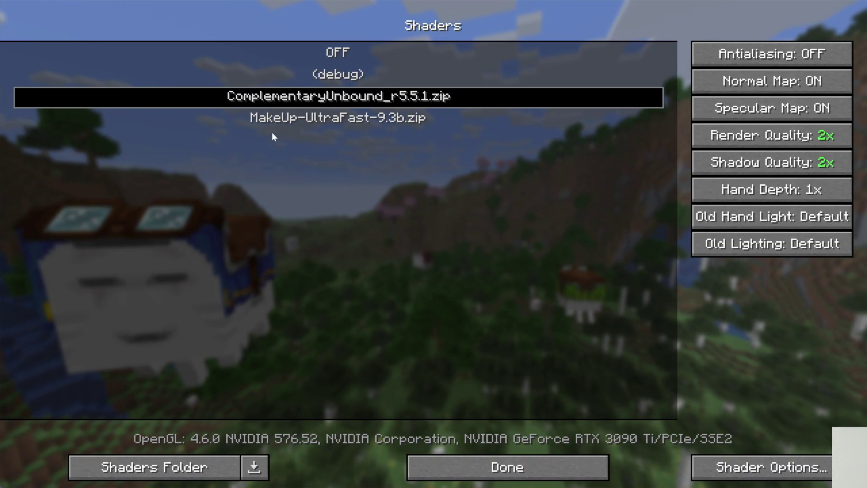
pyautogui.click(341, 120)
pyautogui.click(491, 465)
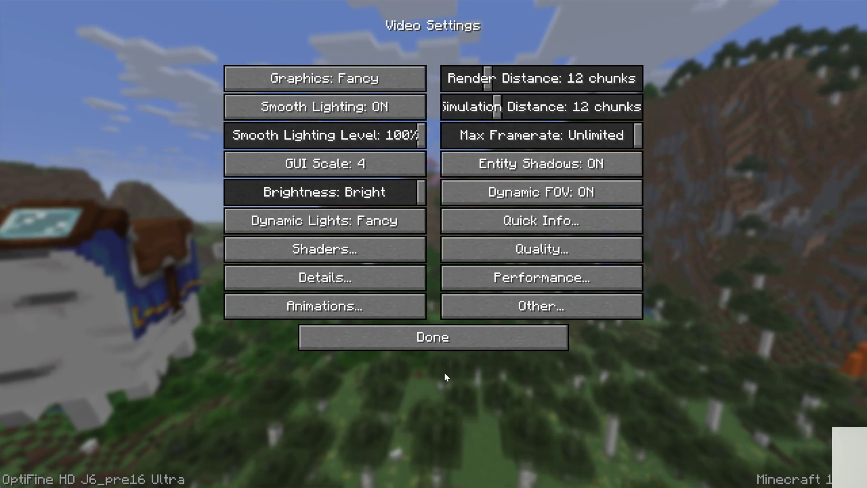
pyautogui.click(438, 344)
pyautogui.click(436, 465)
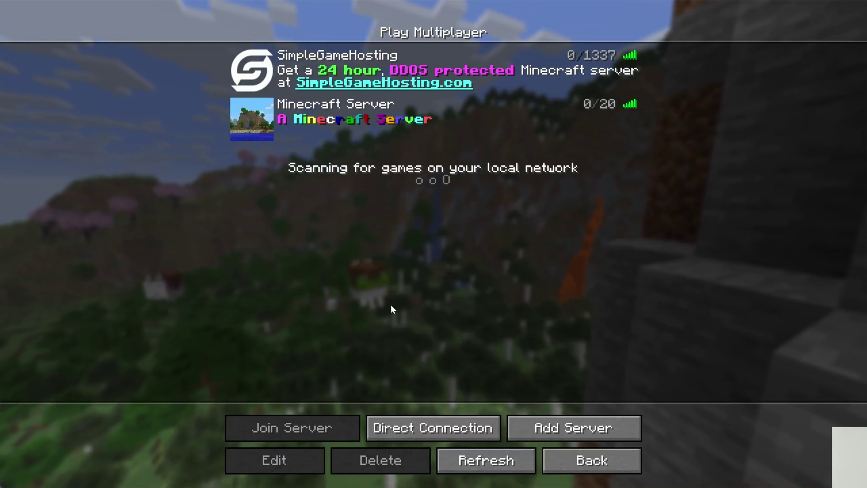
# Join the SimpleGameHosting server from the multiplayer list and walk around the village to view the shaders.
pyautogui.click(331, 91)
pyautogui.click(331, 90)
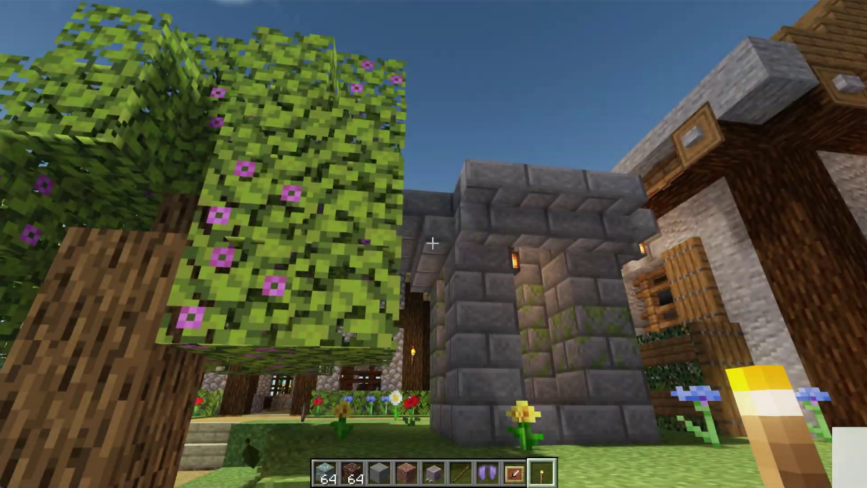
pyautogui.press('w')
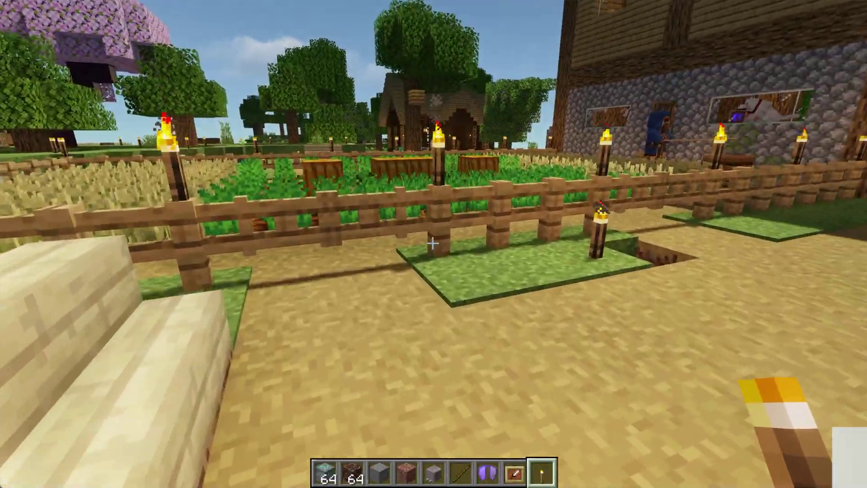
pyautogui.press('w')
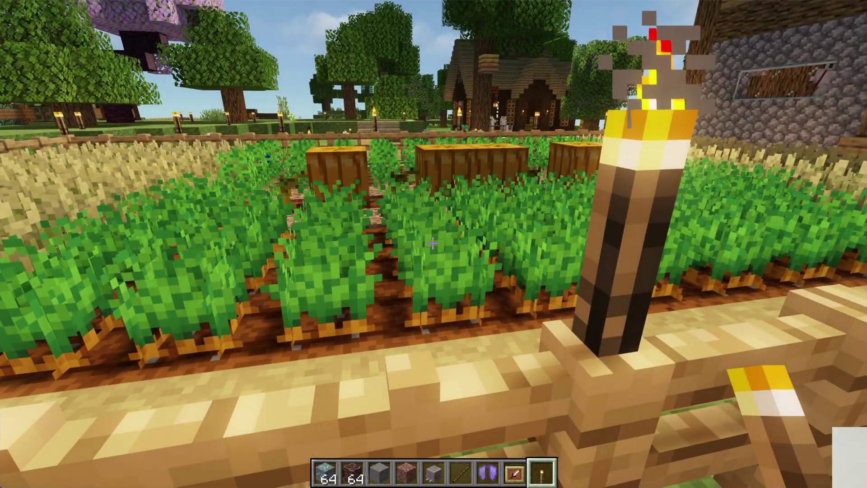